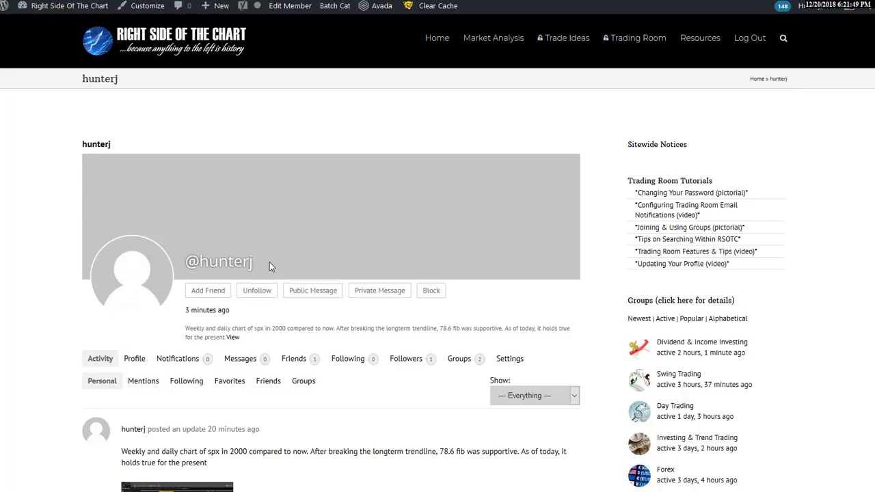
# Step: Block the member whose profile is open and check how that member's content appears in the Trading Room activity feed
pyautogui.click(432, 298)
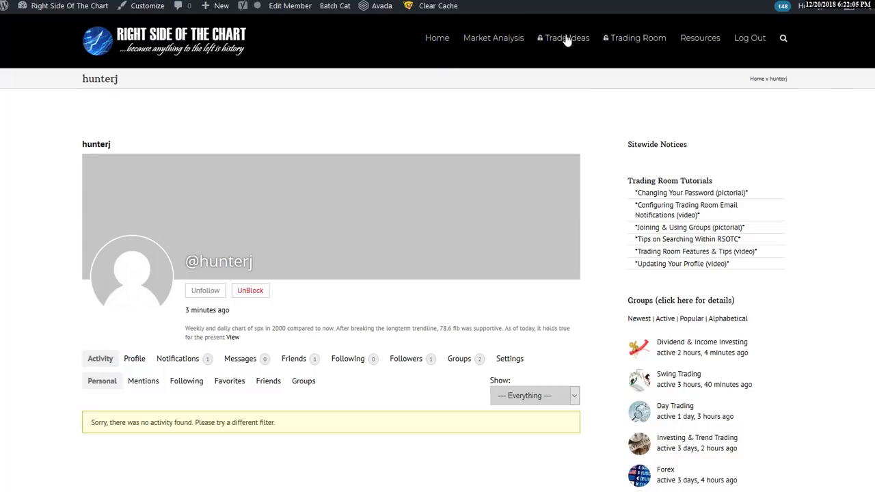
pyautogui.click(633, 41)
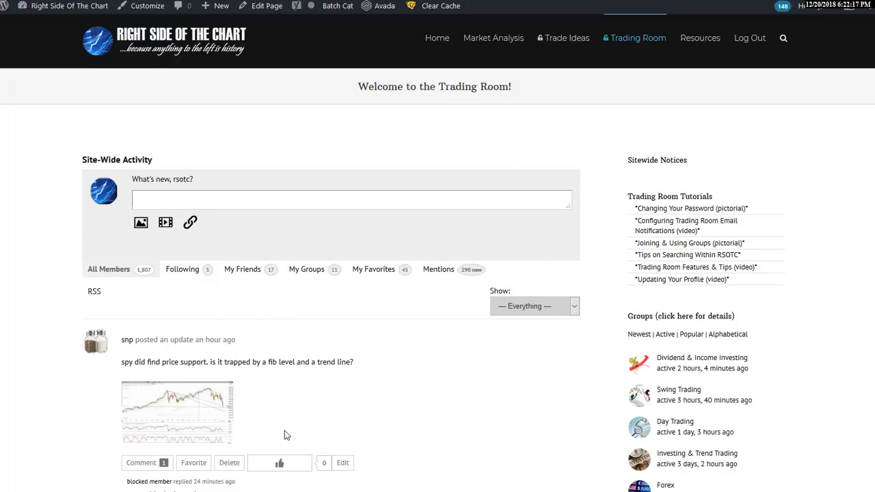
pyautogui.scroll(-1, 277, 455)
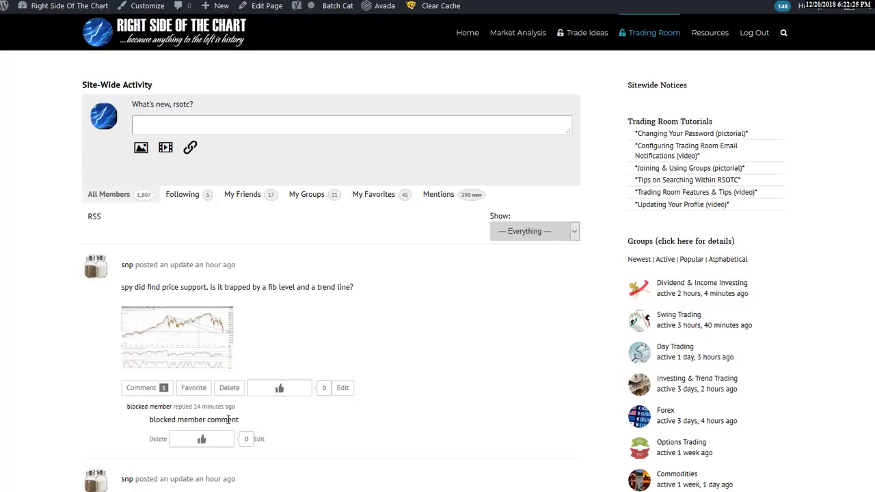
pyautogui.scroll(2, 333, 378)
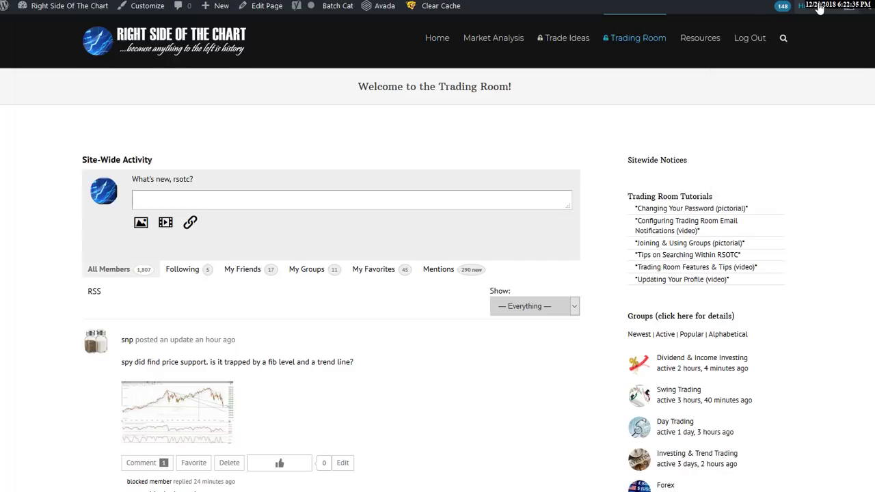
# Step: Unblock the member from the account's blocked members settings
pyautogui.moveTo(819, 7)
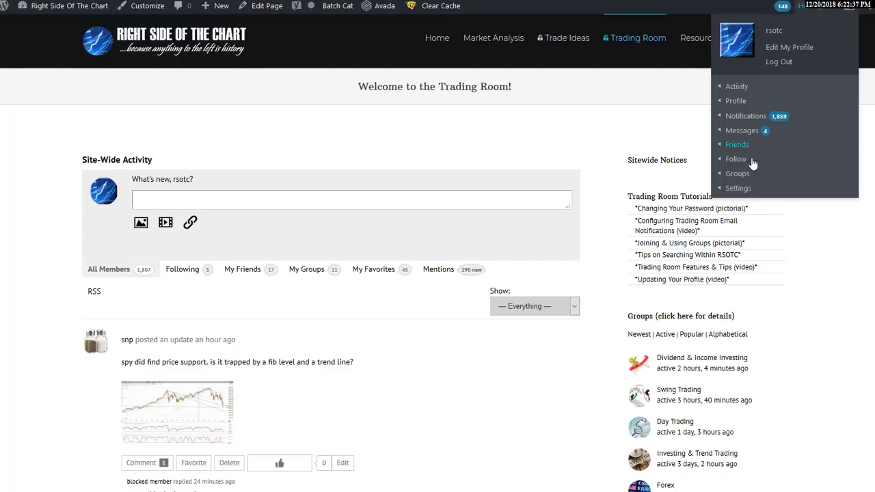
pyautogui.moveTo(746, 190)
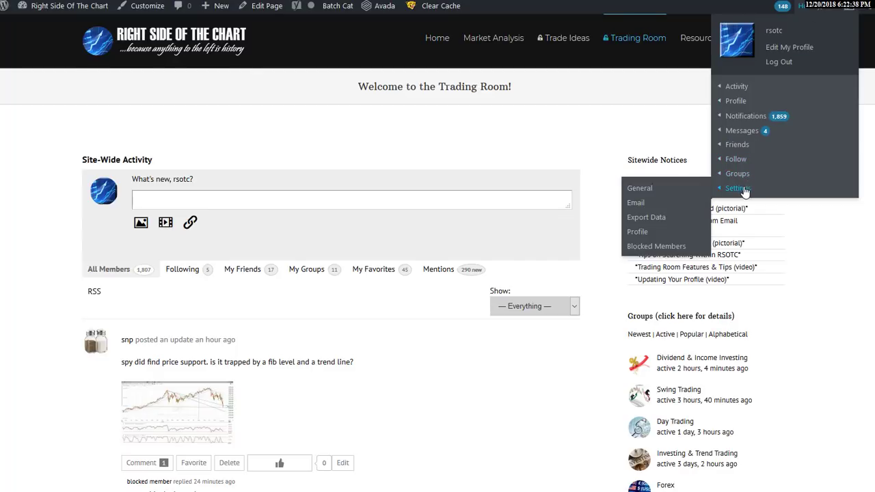
pyautogui.click(652, 248)
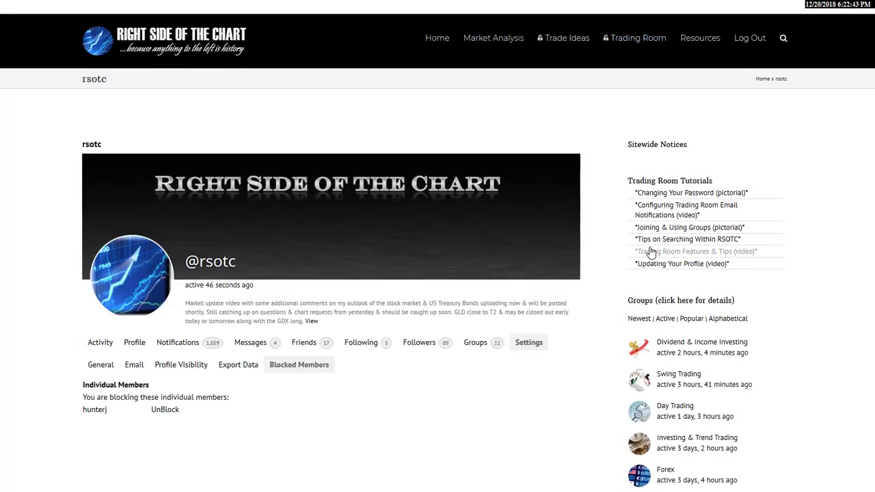
pyautogui.click(165, 410)
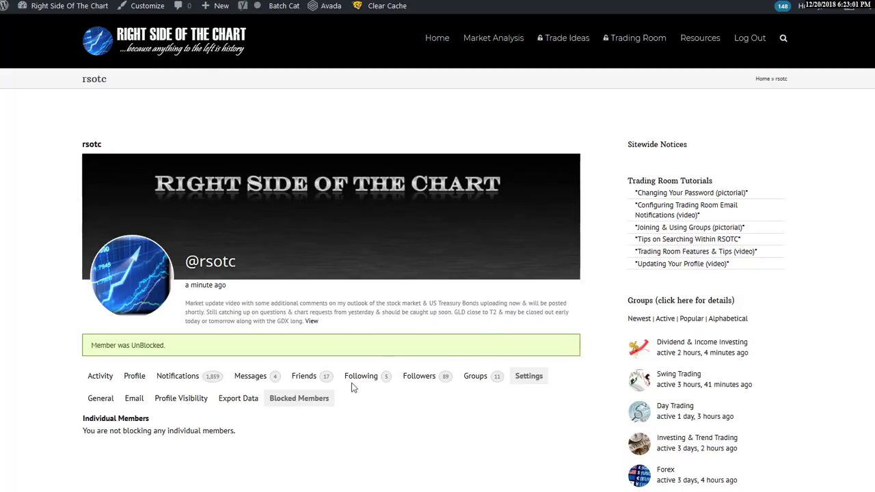
# Step: Return to the Trading Room and check the site-wide activity feed for the unblocked member's posts and comments
pyautogui.click(627, 39)
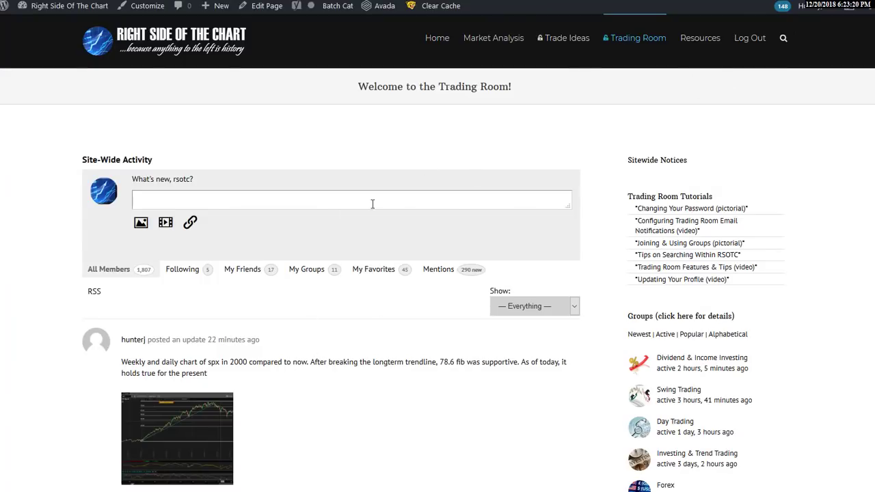
pyautogui.scroll(-4, 272, 276)
pyautogui.scroll(-8, 273, 276)
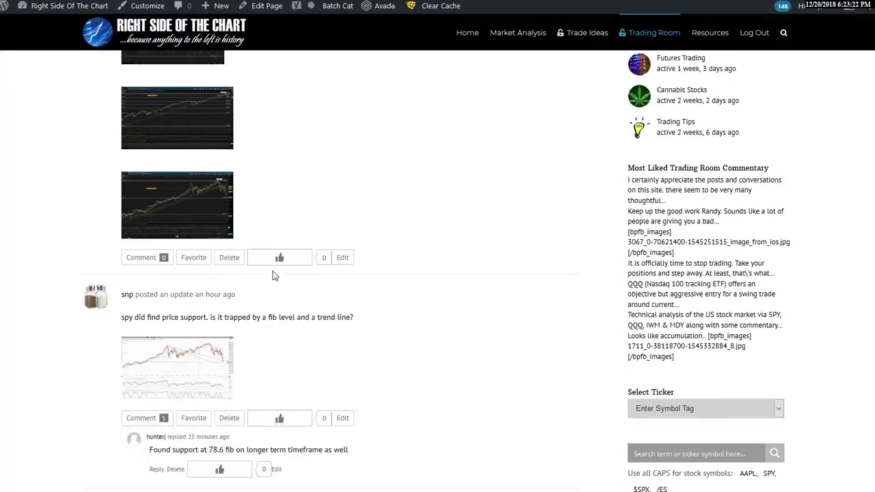
pyautogui.scroll(10, 275, 276)
pyautogui.scroll(2, 277, 275)
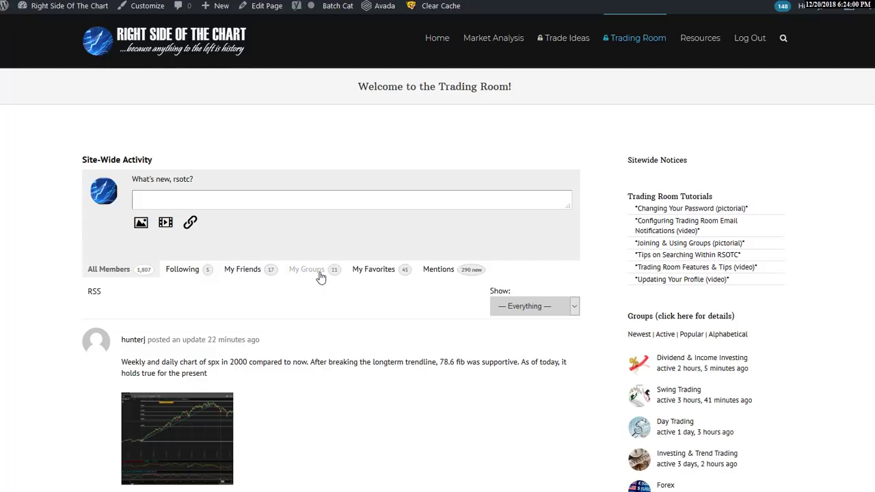
# Step: Open the Dividend & Income Investing group from the Trading Room and review its description and email status
pyautogui.scroll(-2, 393, 323)
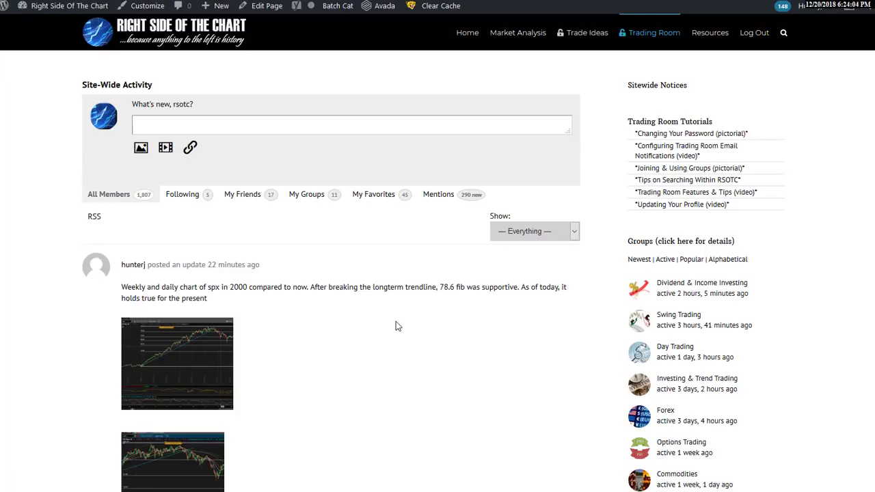
pyautogui.scroll(-3, 707, 281)
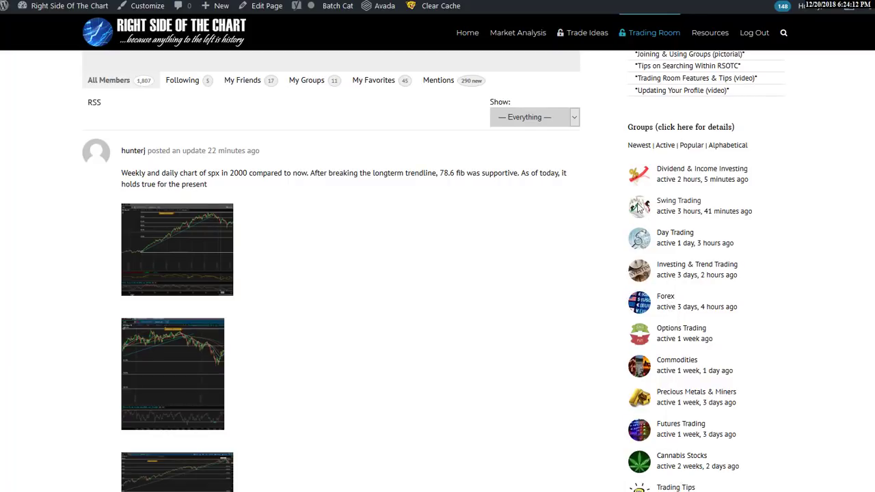
pyautogui.scroll(1, 588, 260)
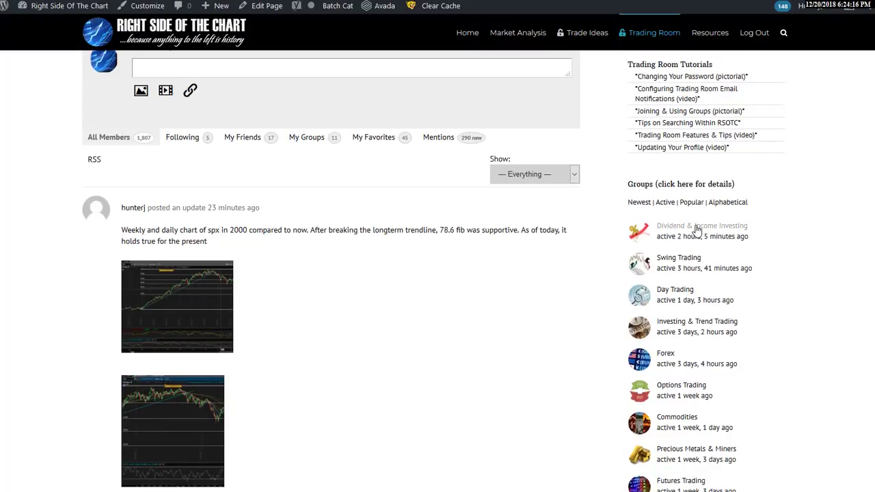
pyautogui.click(697, 231)
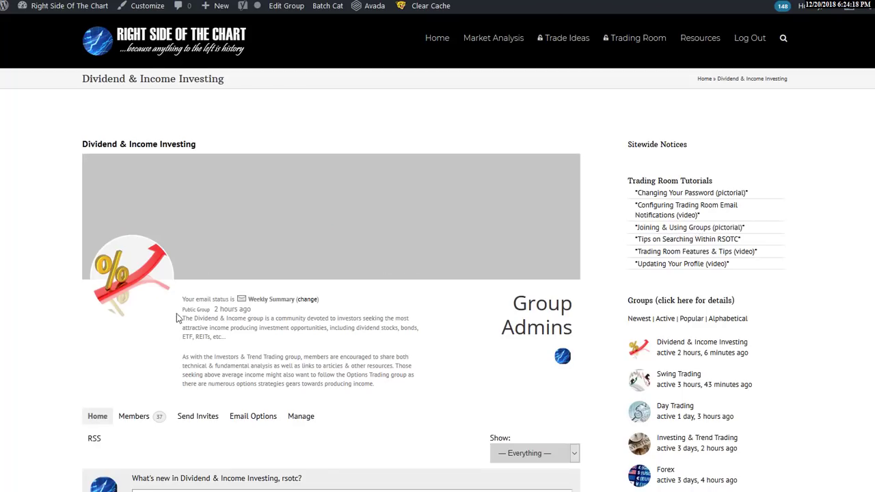
pyautogui.scroll(-2, 383, 301)
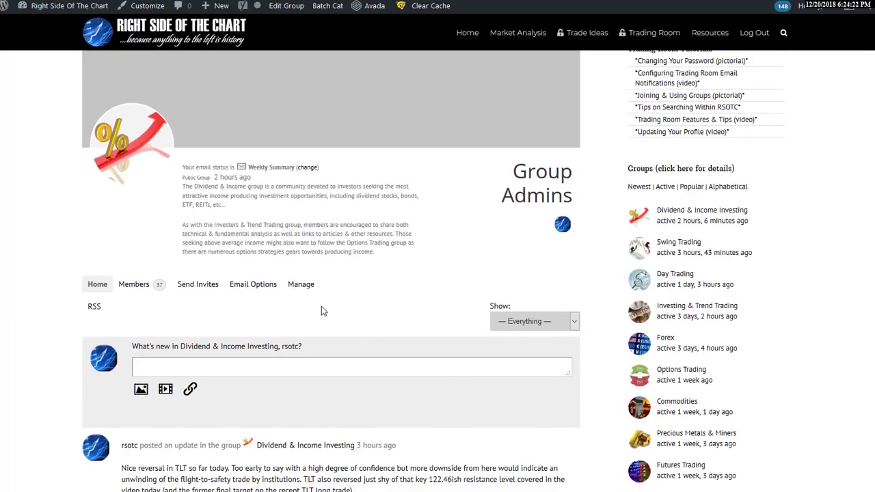
pyautogui.scroll(2, 321, 277)
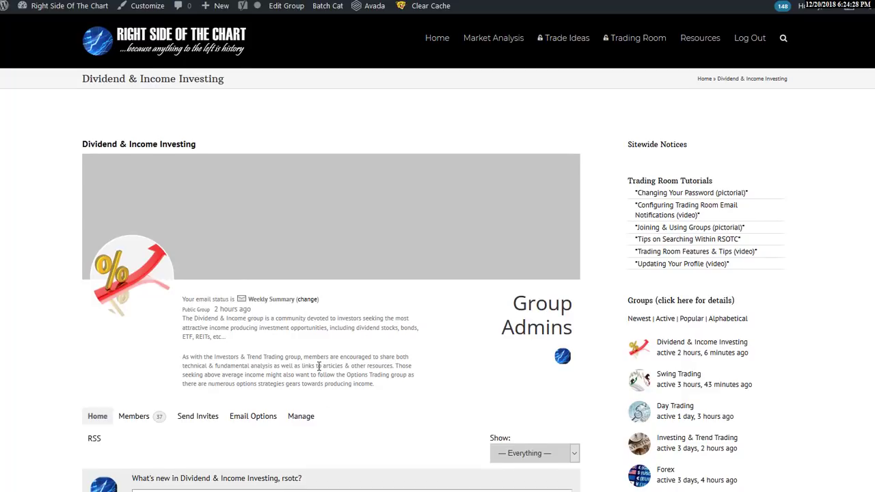
pyautogui.scroll(-2, 319, 366)
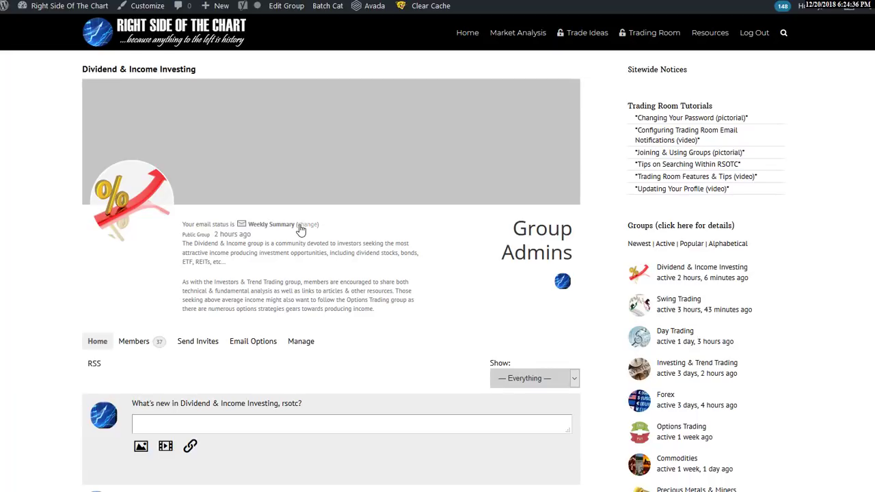
# Step: Open the Dividend & Income Investing group's email subscription options and review the available choices
pyautogui.click(253, 341)
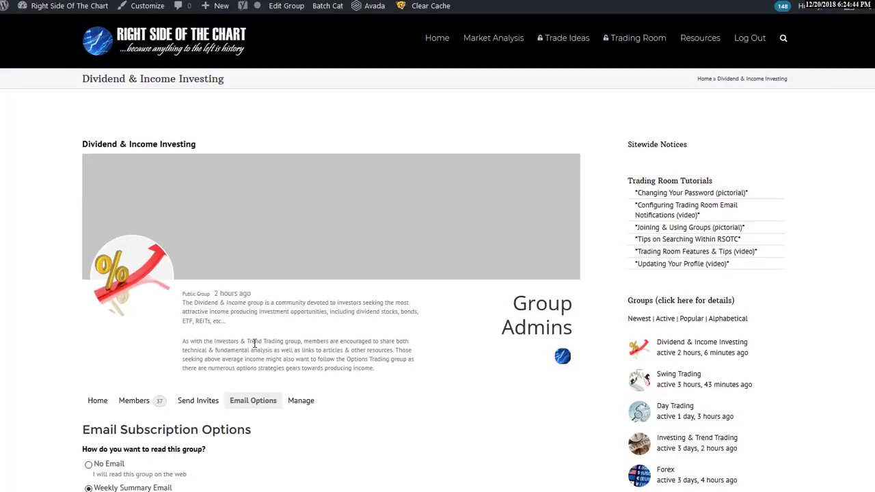
pyautogui.scroll(-3, 329, 333)
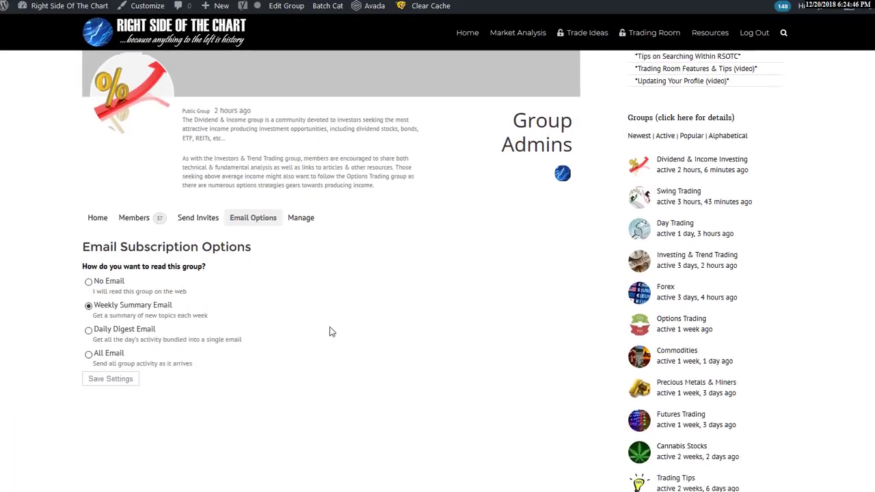
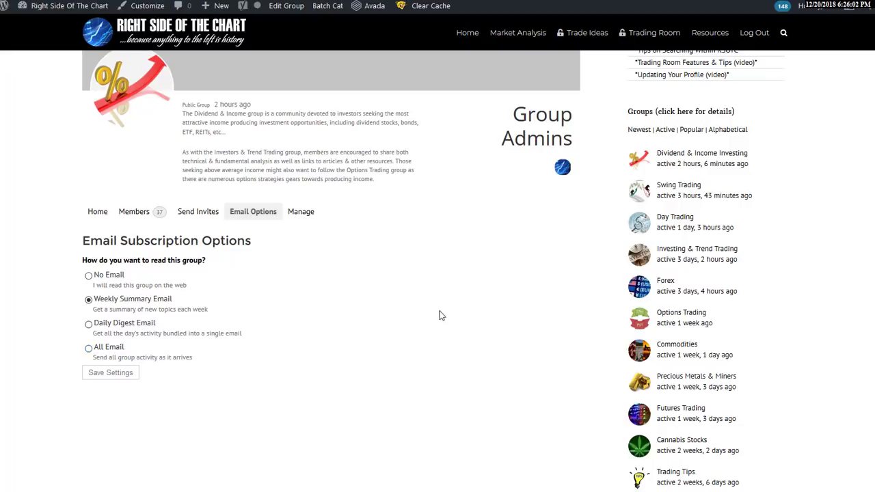
pyautogui.scroll(3, 527, 359)
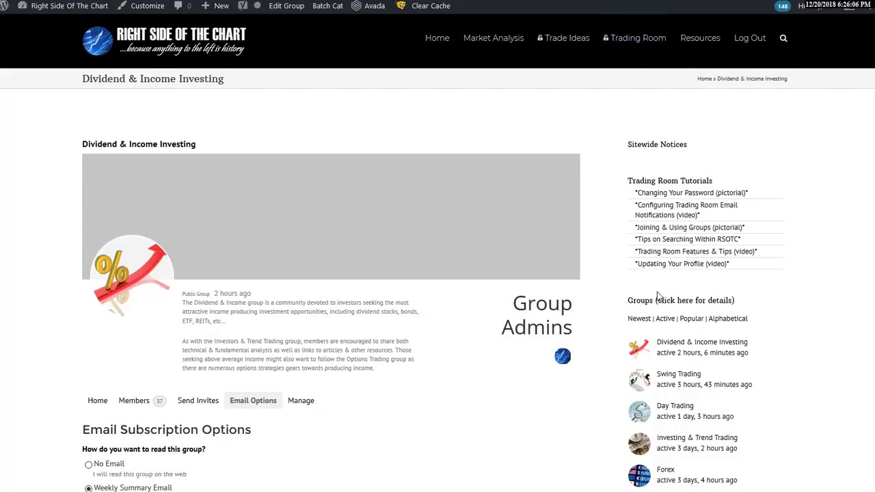
pyautogui.scroll(-2, 658, 299)
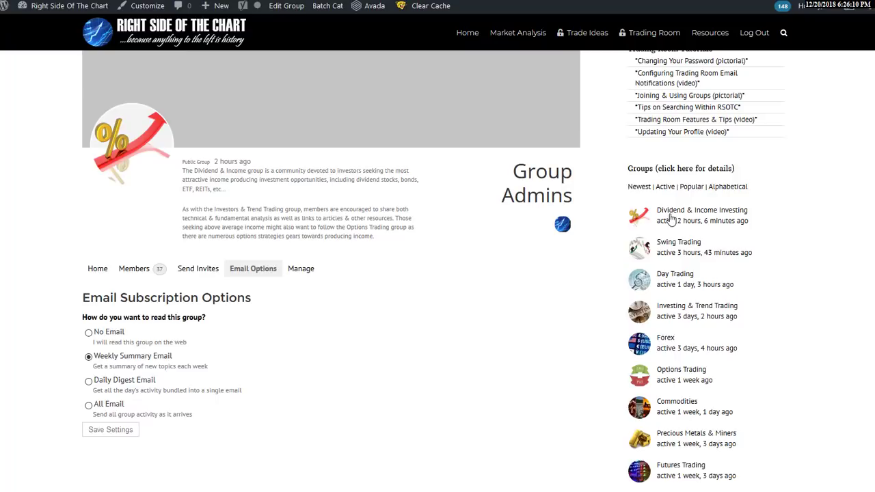
# Step: Return to the Trading Room and write the update "Here's a trade ideas on GDX" without posting it
pyautogui.scroll(2, 638, 213)
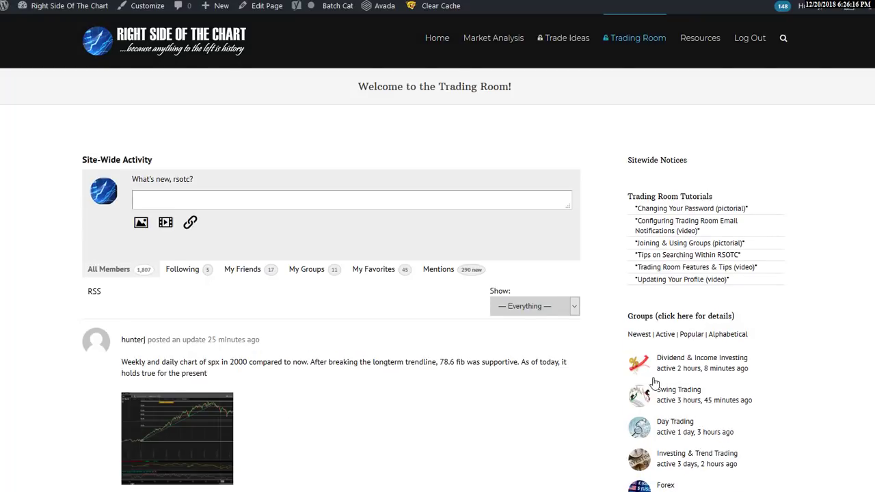
pyautogui.scroll(-3, 646, 380)
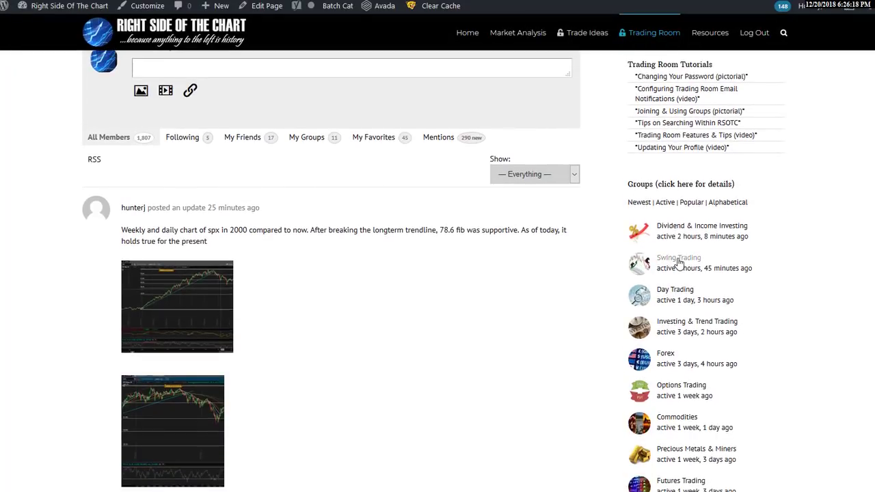
pyautogui.click(685, 255)
pyautogui.scroll(3, 328, 232)
pyautogui.click(221, 202)
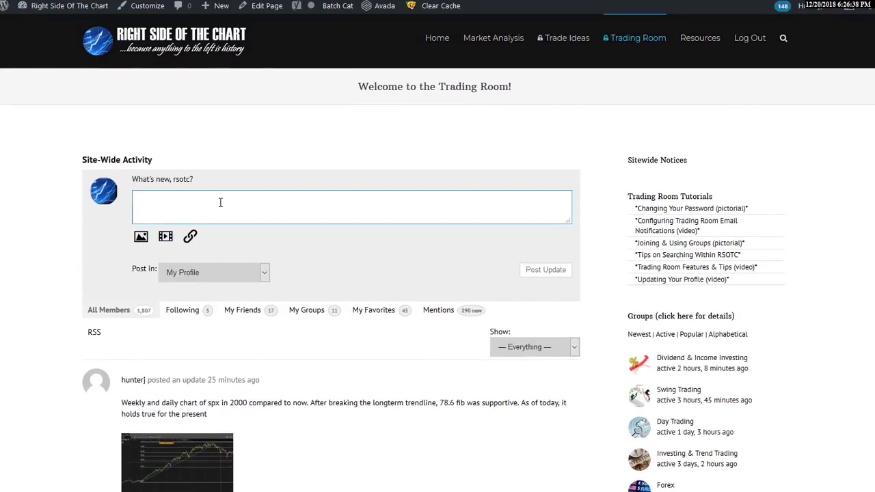
pyautogui.write("Here's a trade")
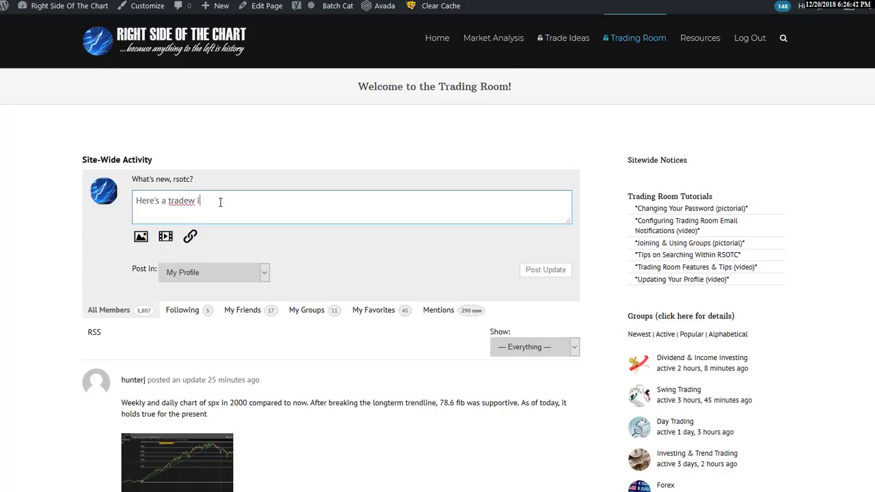
pyautogui.write(' ideas ofn GDX')
# Step: Examine the image, video and link attachment options for the update, and close them without attaching anything
pyautogui.click(142, 239)
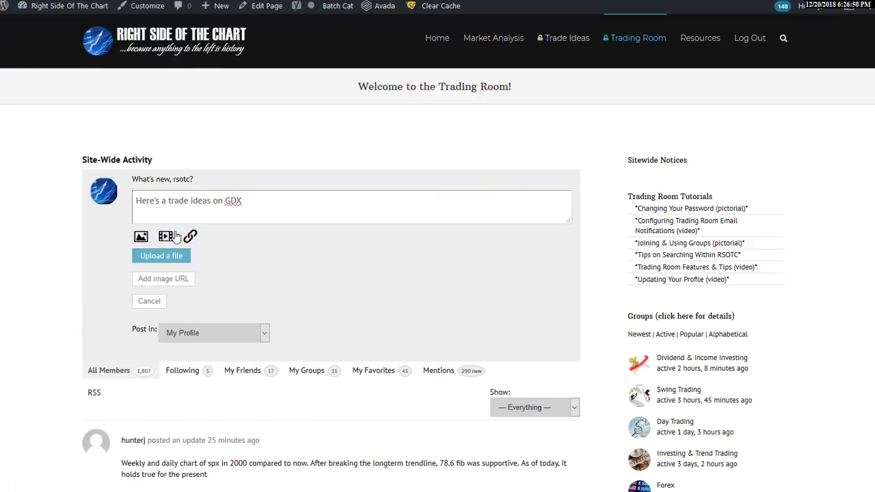
pyautogui.click(167, 237)
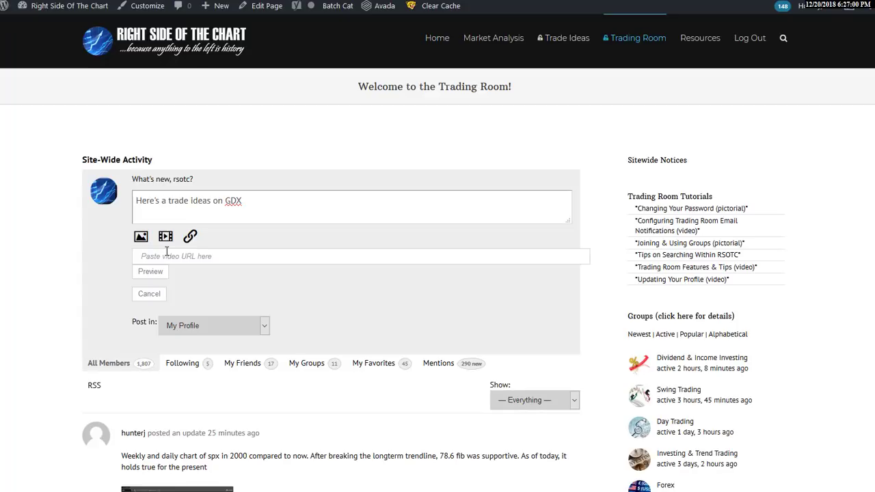
pyautogui.click(191, 237)
pyautogui.click(147, 295)
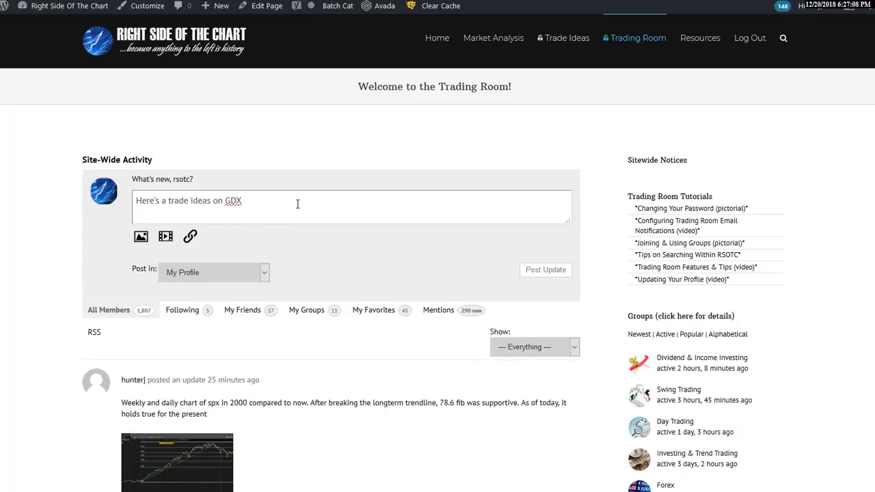
# Step: Set the update's posting destination to Precious Metals & Miners, and change it to the Swing Trading group
pyautogui.click(219, 272)
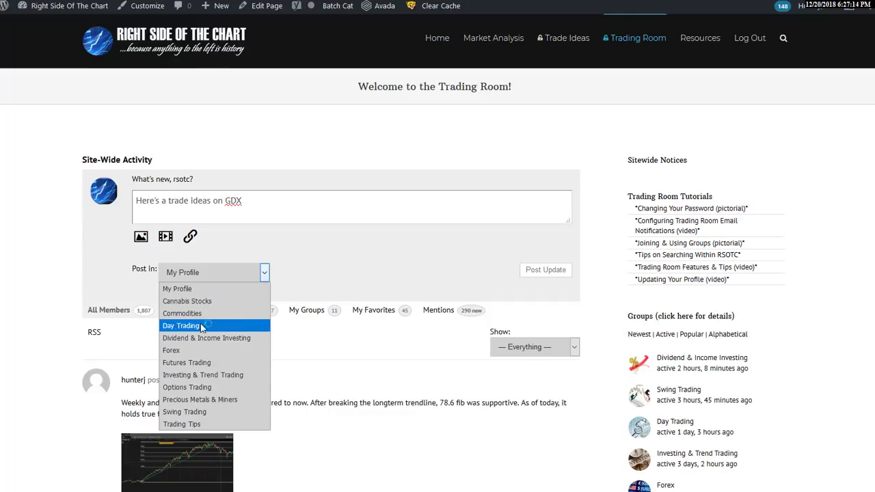
pyautogui.click(201, 400)
pyautogui.click(213, 272)
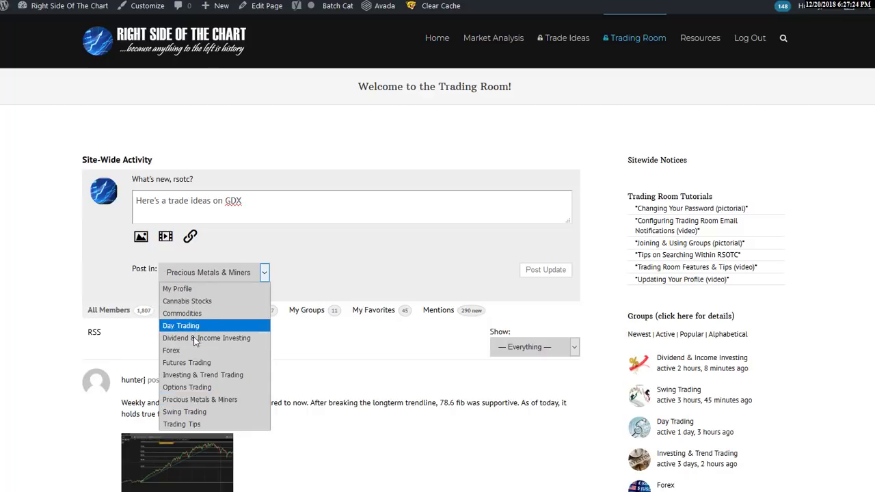
pyautogui.click(184, 412)
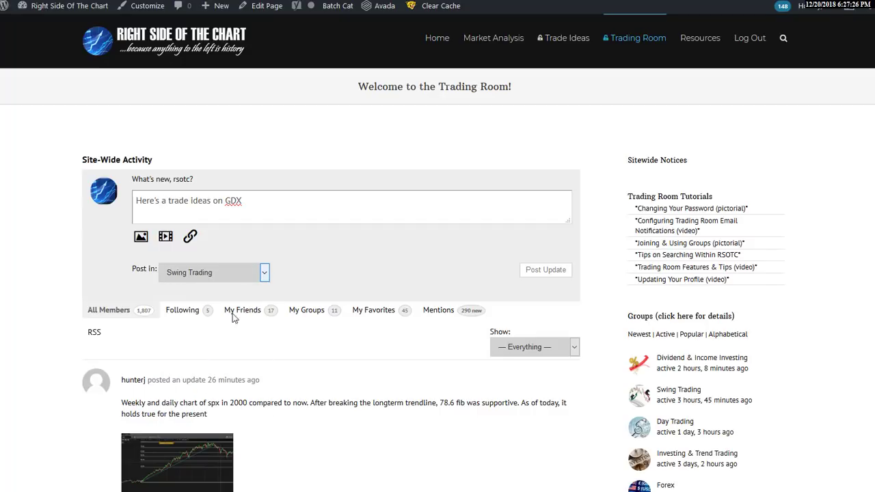
pyautogui.scroll(-2, 698, 387)
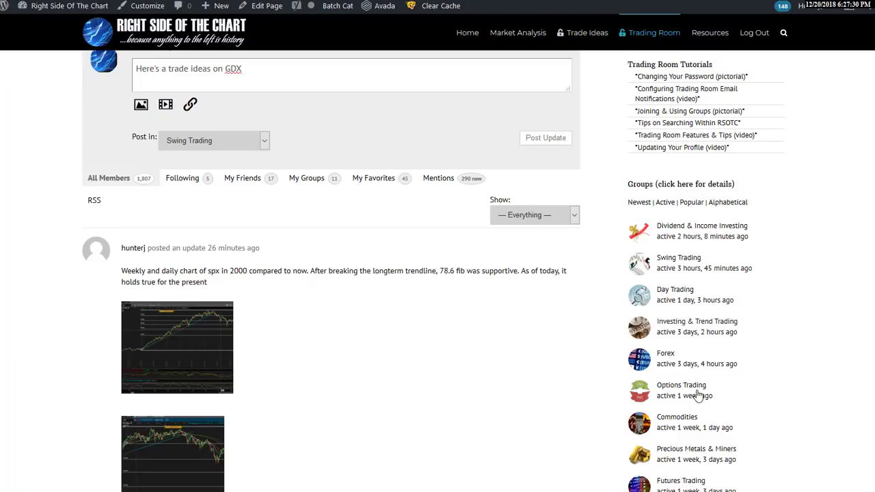
pyautogui.scroll(2, 518, 383)
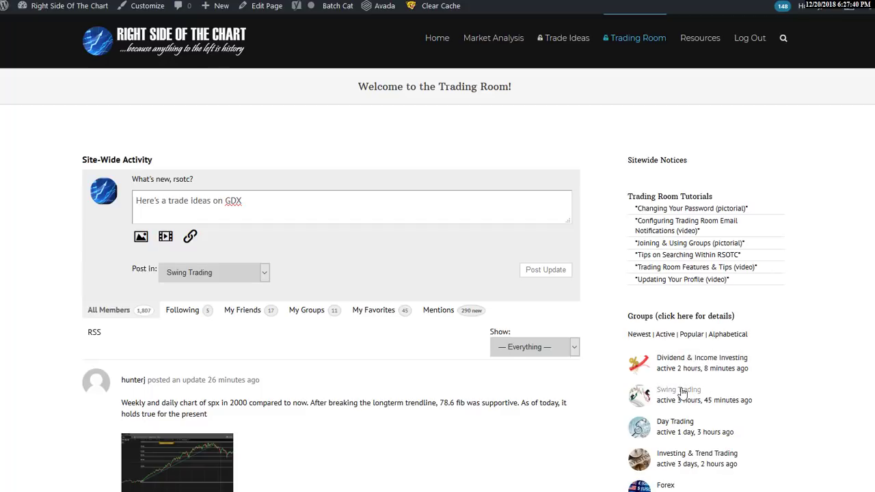
# Step: Filter the site-wide activity feed to My Groups and look through the recent group posts
pyautogui.scroll(-2, 678, 417)
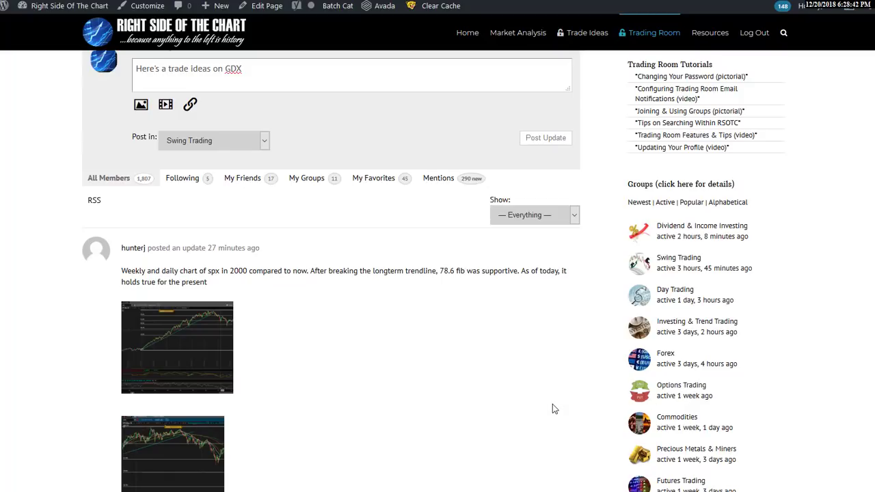
pyautogui.scroll(3, 552, 408)
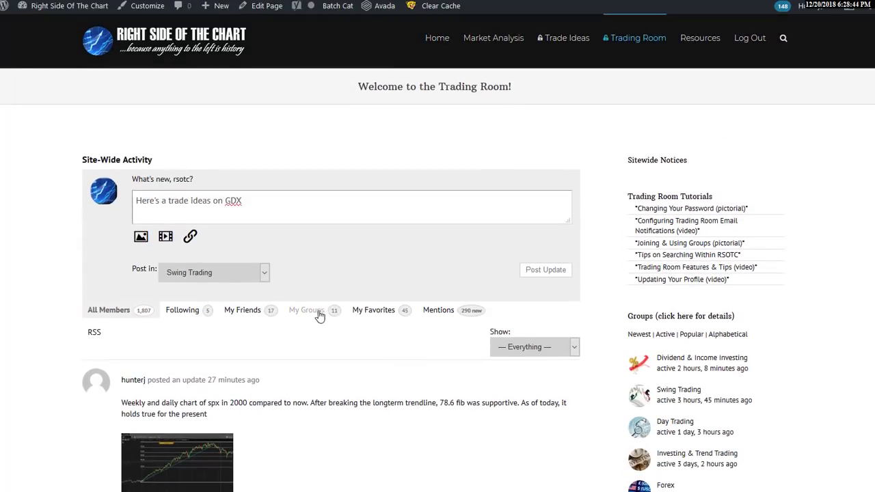
pyautogui.click(311, 313)
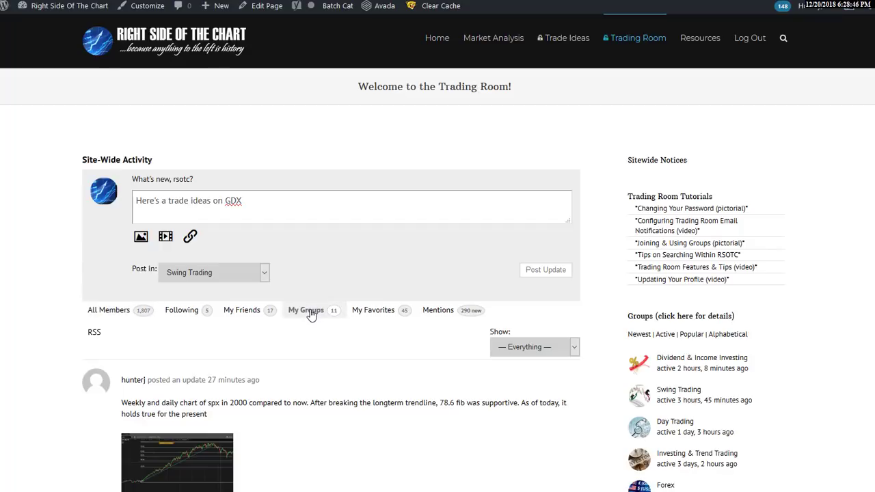
pyautogui.scroll(-3, 314, 340)
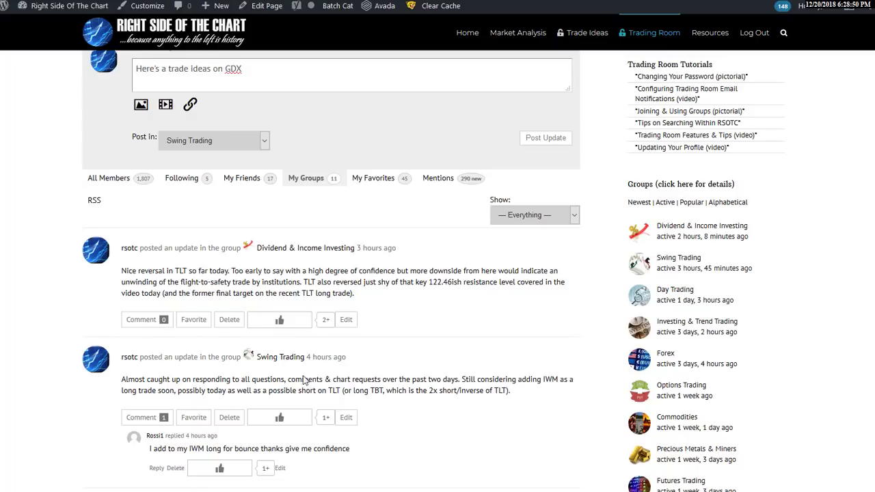
pyautogui.scroll(-5, 342, 403)
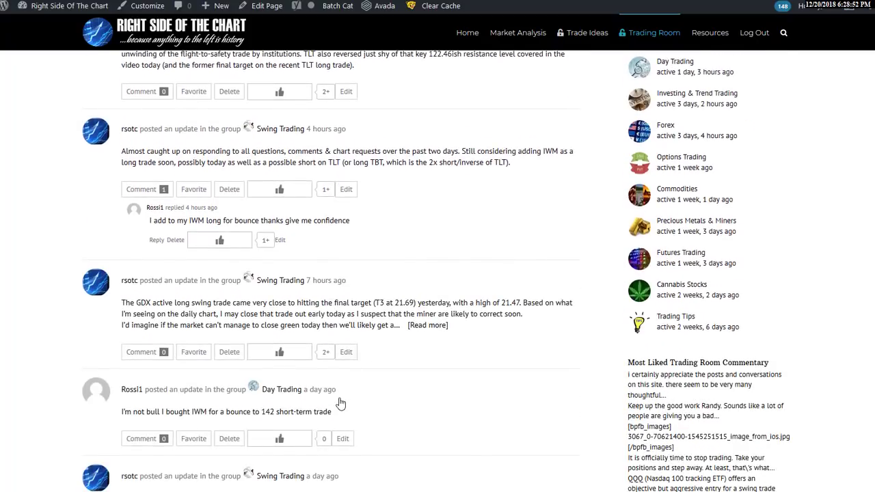
pyautogui.scroll(8, 342, 403)
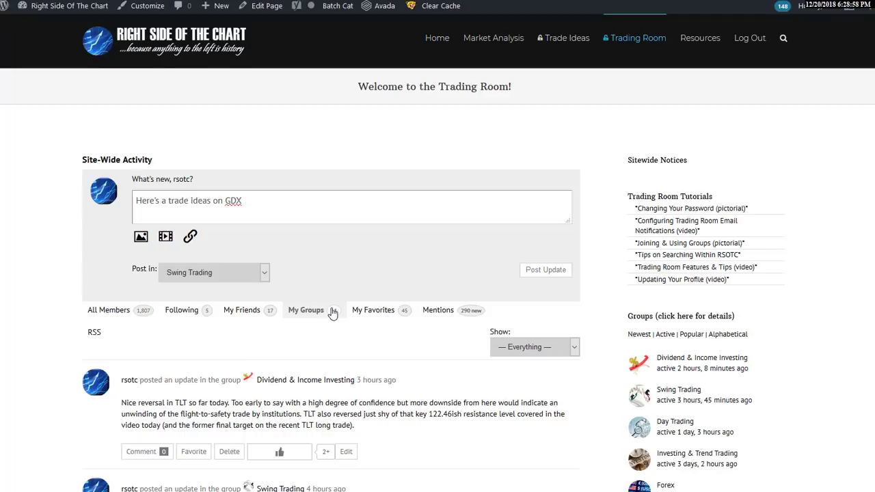
# Step: Look over the Following, My Friends, My Favorites and Mentions feed filters, and return the feed to All Members
pyautogui.click(197, 311)
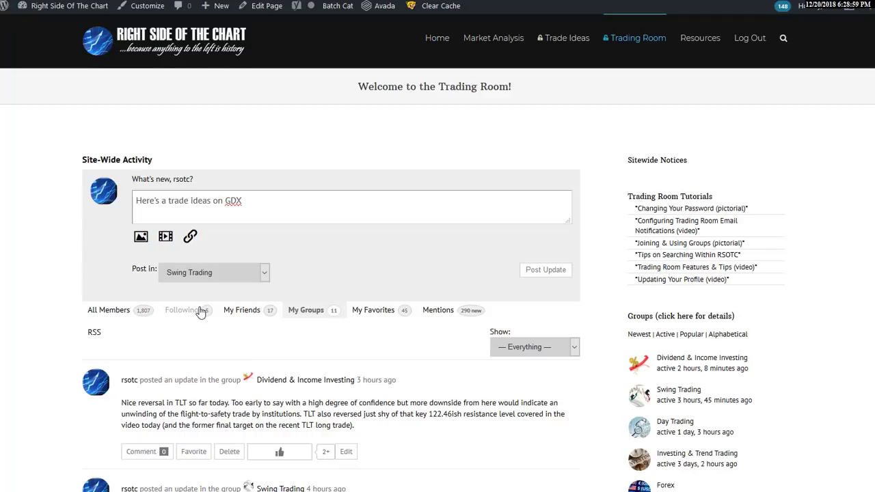
pyautogui.click(241, 312)
pyautogui.click(386, 313)
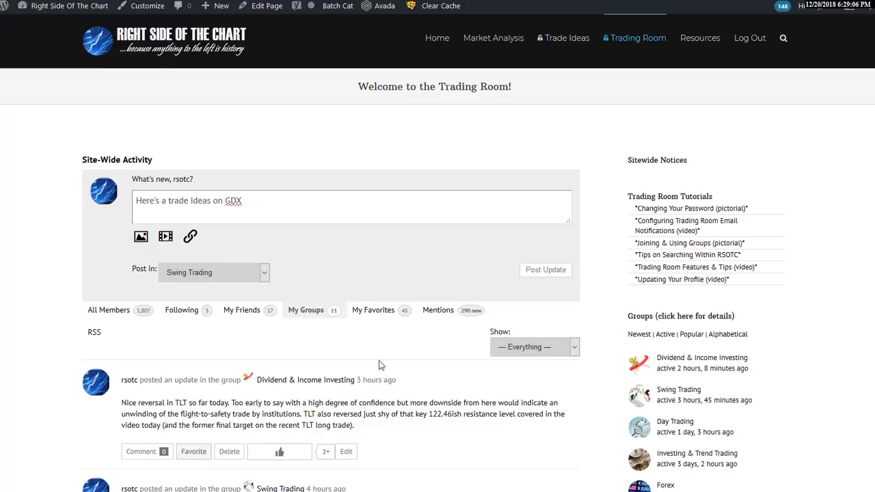
pyautogui.click(374, 314)
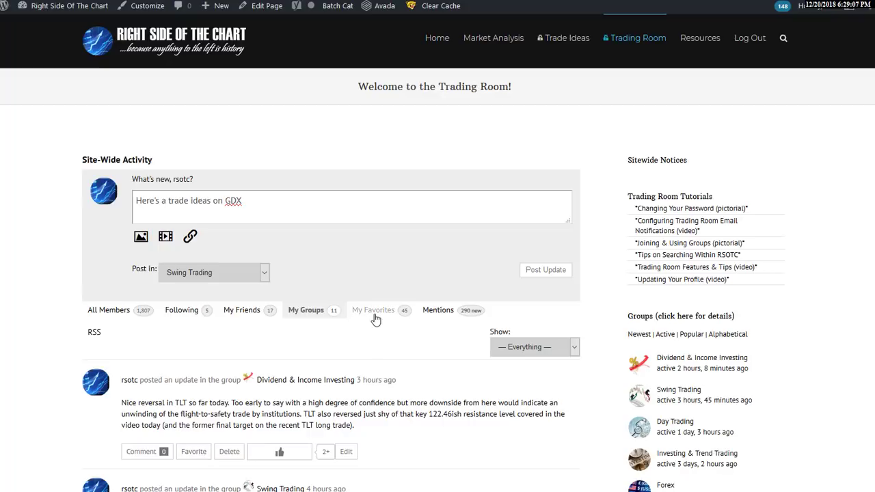
pyautogui.click(436, 319)
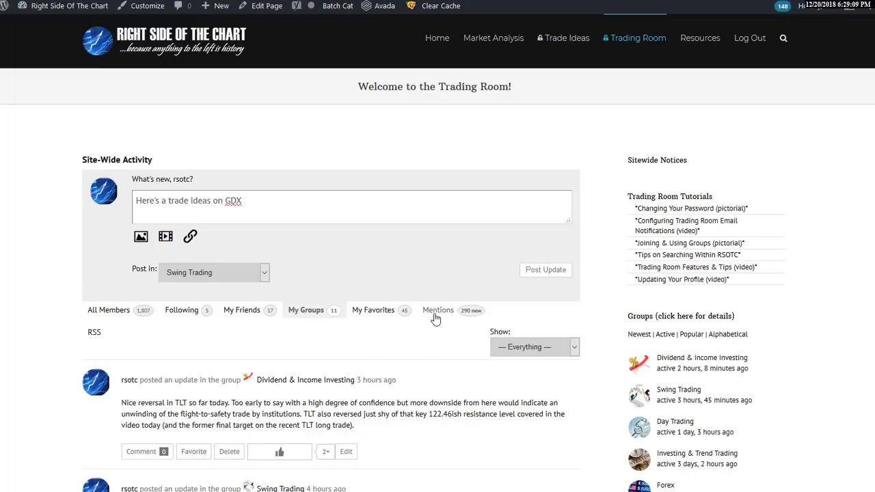
# Step: Clear the draft text about GDX from the update box
pyautogui.click(276, 197)
pyautogui.moveTo(244, 203); pyautogui.dragTo(106, 198)
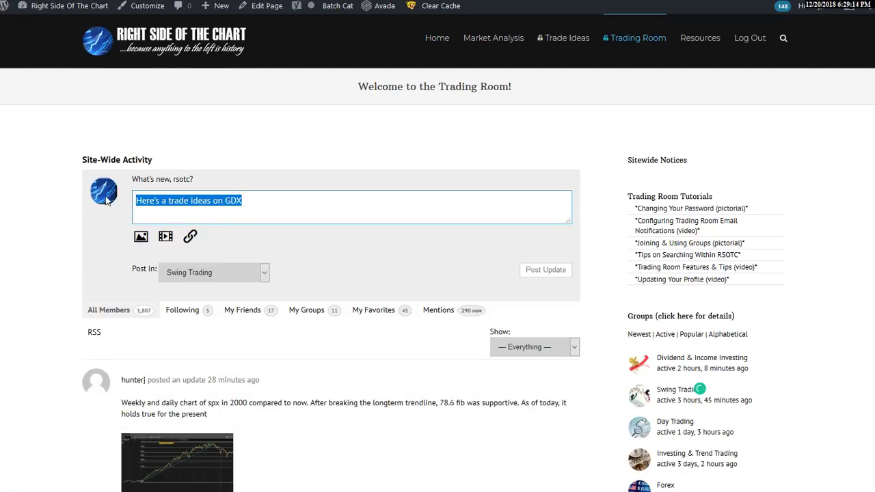
pyautogui.press('BackSpace')
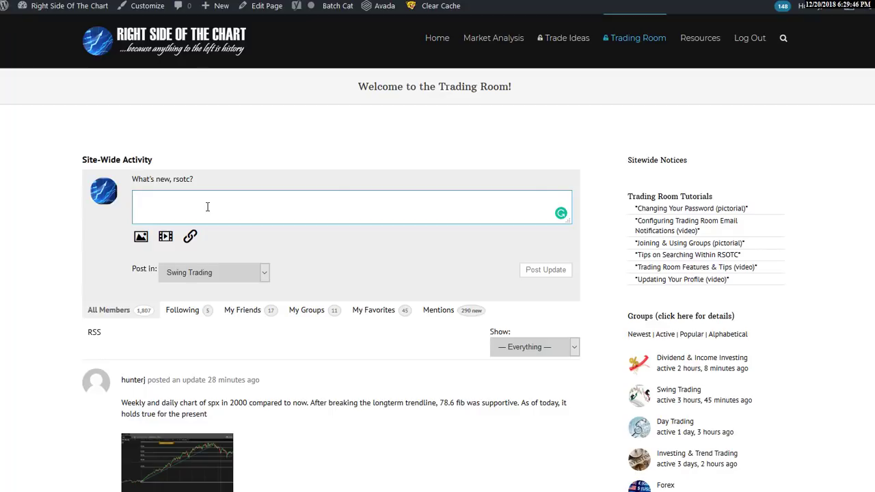
pyautogui.write('@')
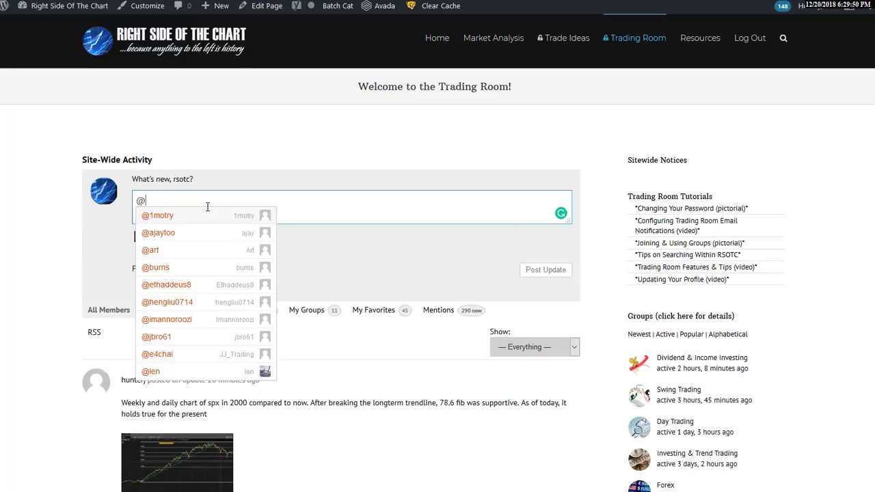
pyautogui.write('rsotc')
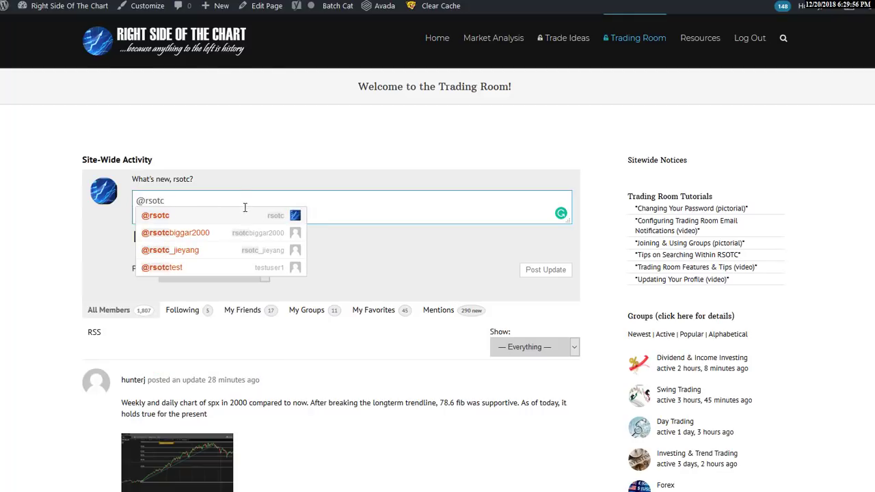
pyautogui.click(263, 216)
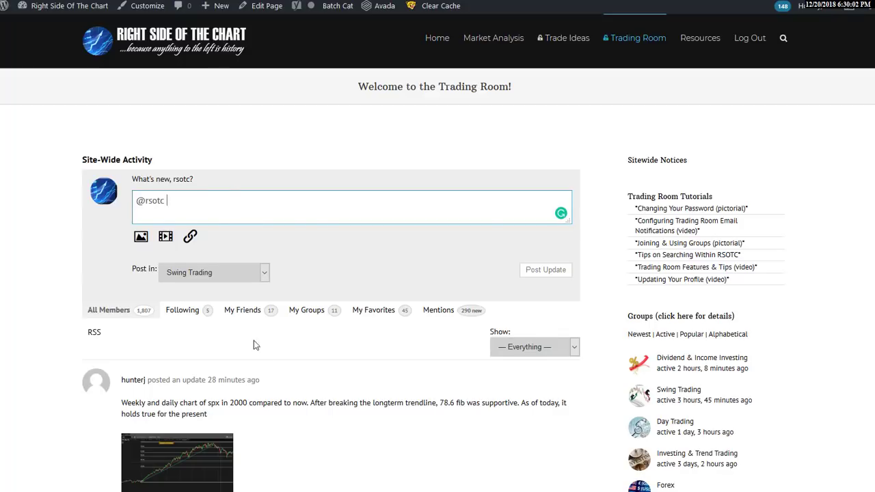
pyautogui.scroll(-2, 264, 445)
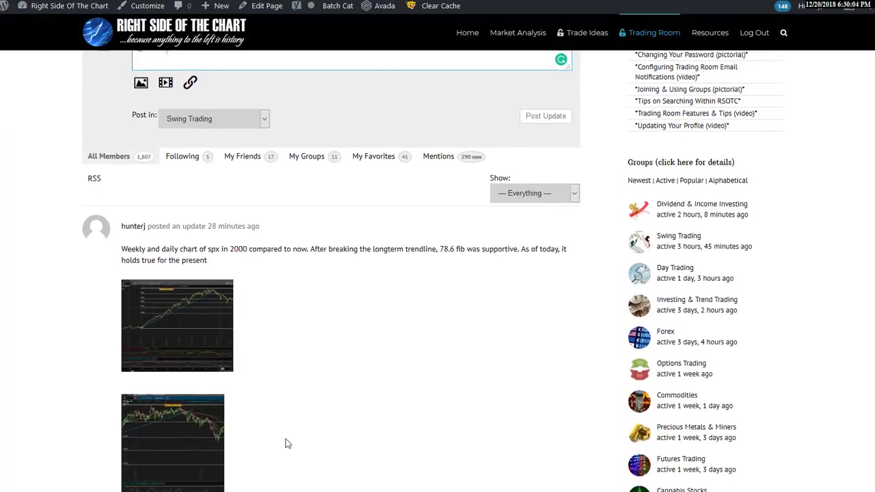
pyautogui.scroll(3, 287, 445)
pyautogui.moveTo(201, 204); pyautogui.dragTo(117, 202)
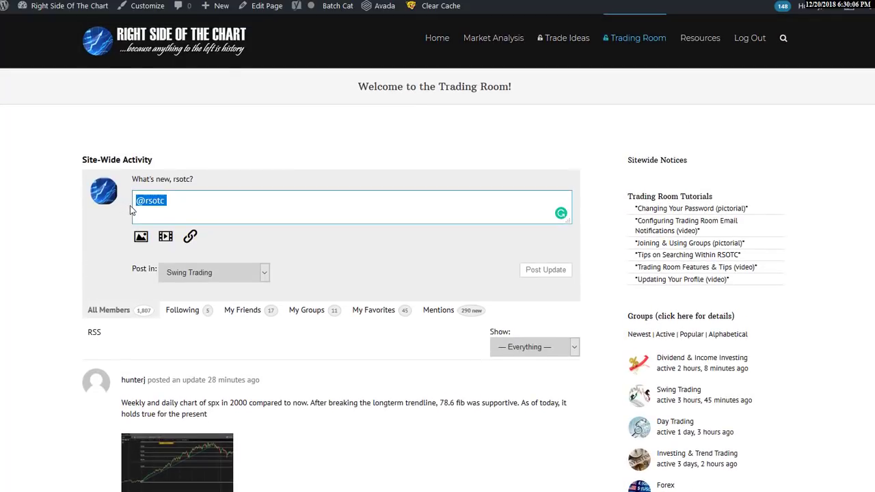
pyautogui.press('BackSpace')
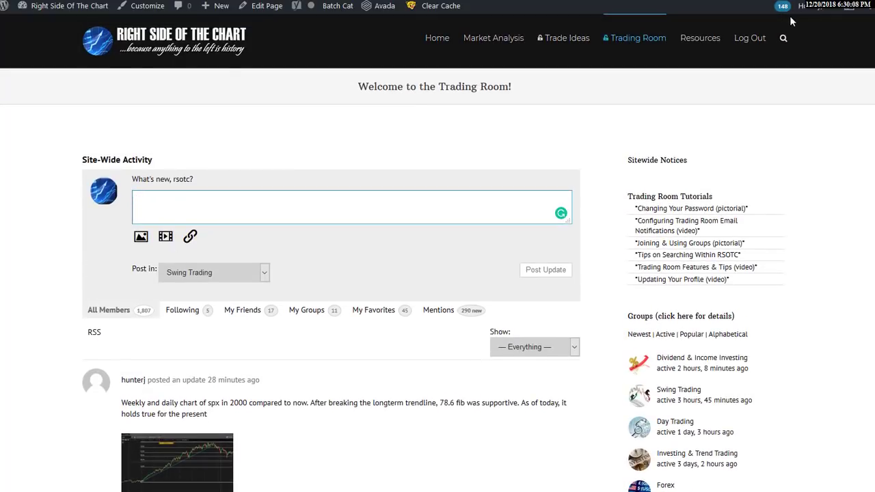
# Step: Look through the account options and open the email notification settings
pyautogui.moveTo(811, 8)
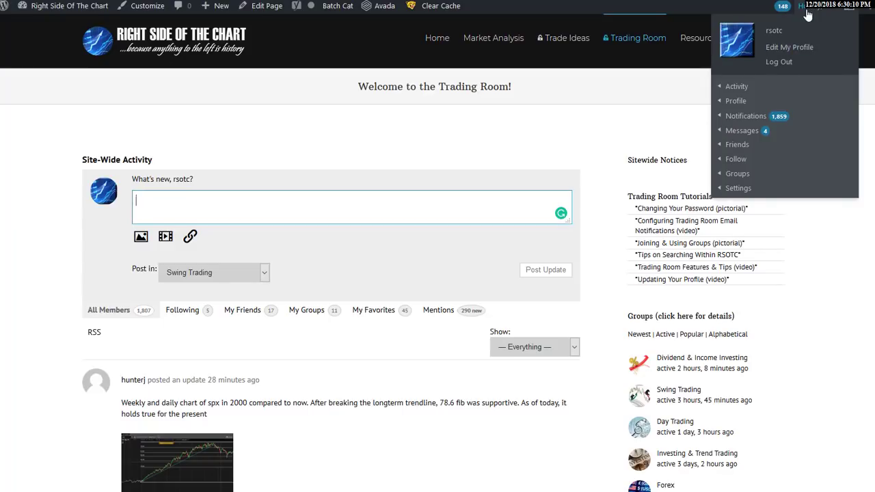
pyautogui.moveTo(778, 10)
pyautogui.moveTo(763, 121)
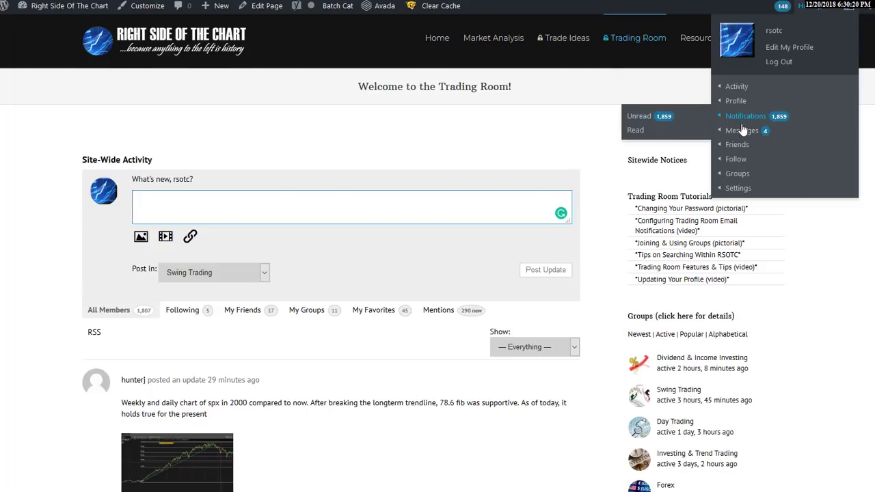
pyautogui.moveTo(737, 132)
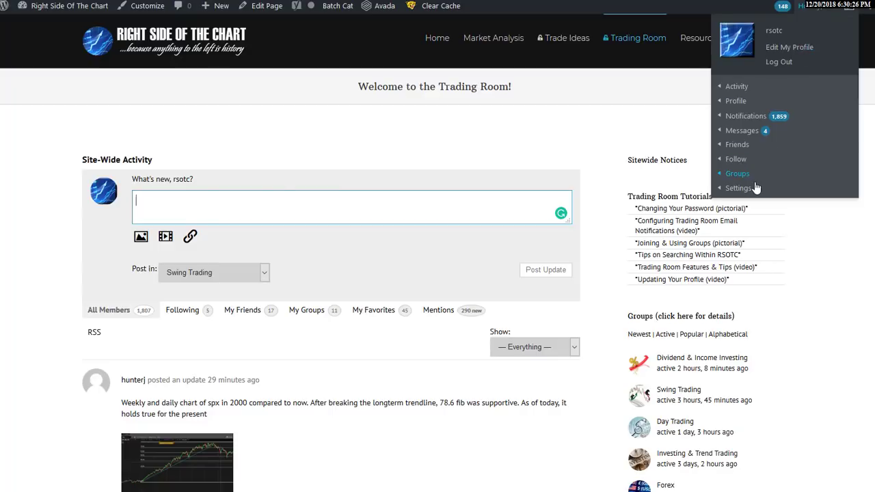
pyautogui.moveTo(739, 194)
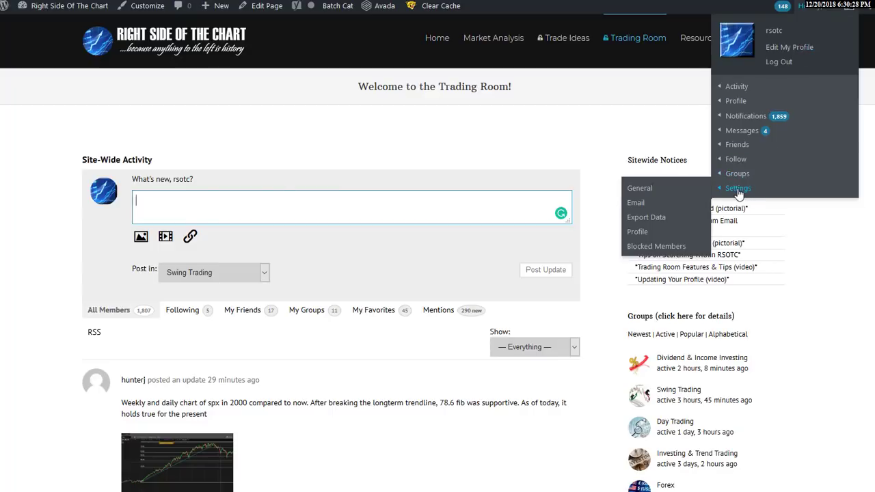
pyautogui.click(635, 204)
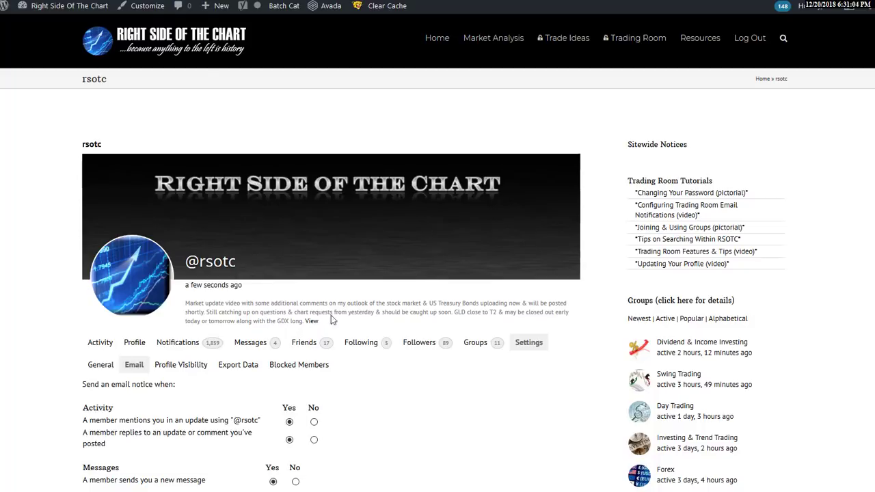
# Step: Review the email notice options for activity, messages, friends, groups and follow, and the individual group email settings
pyautogui.scroll(-2, 395, 355)
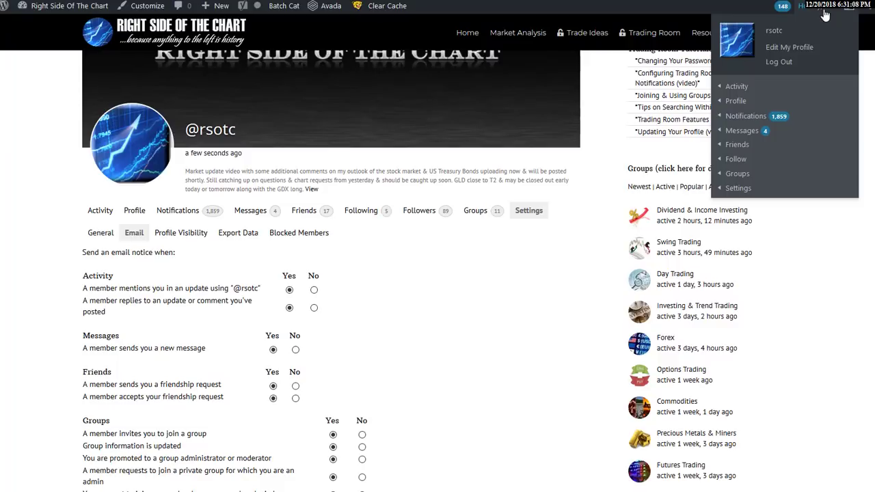
pyautogui.moveTo(739, 189)
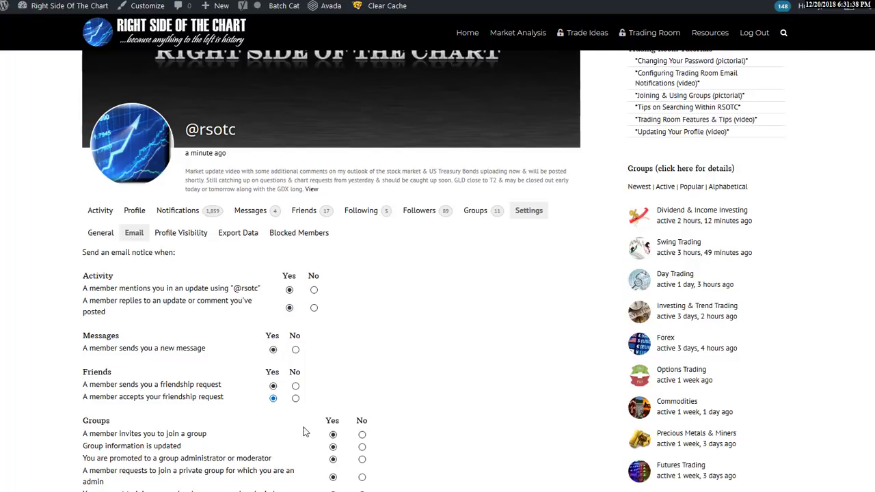
pyautogui.scroll(-3, 338, 340)
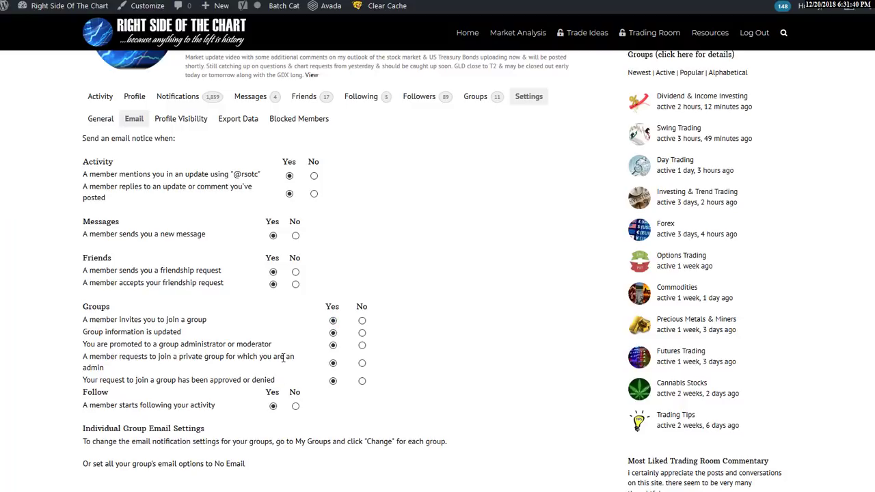
pyautogui.scroll(6, 331, 408)
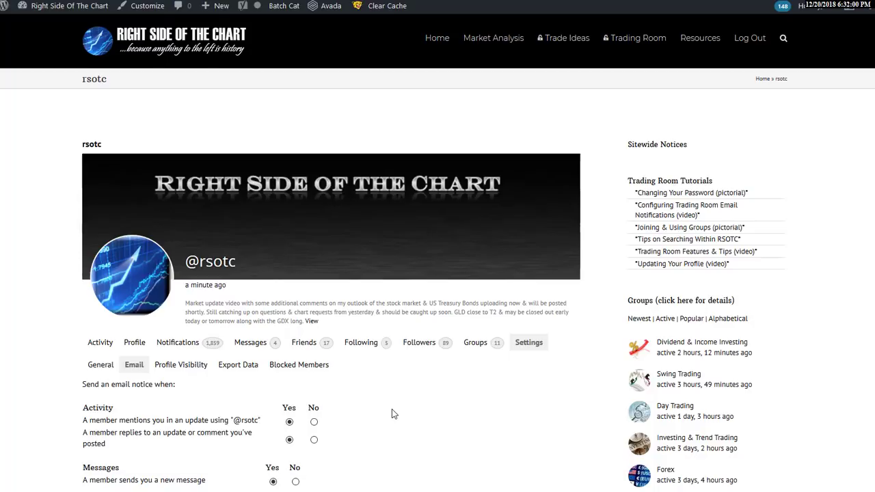
pyautogui.scroll(-3, 424, 424)
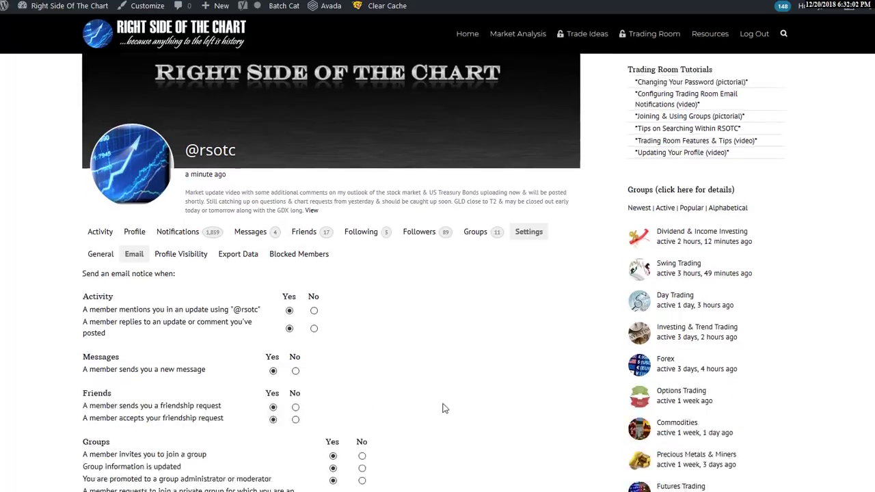
pyautogui.scroll(2, 354, 332)
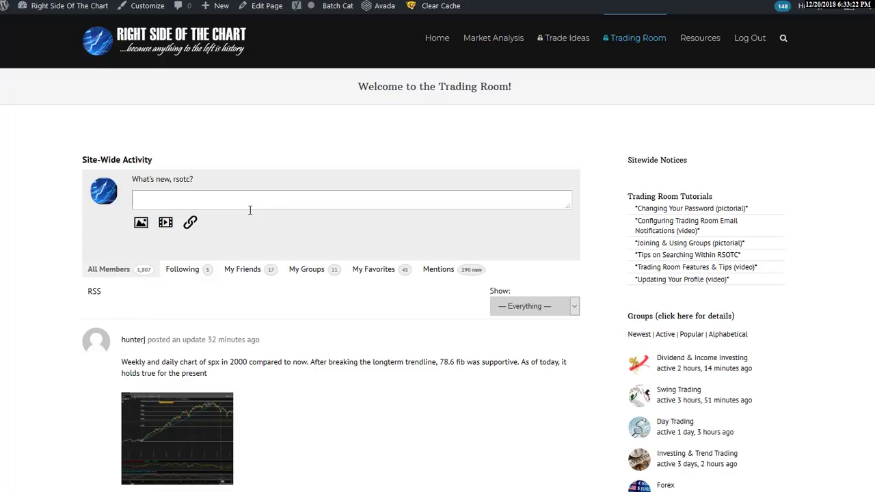
pyautogui.click(190, 198)
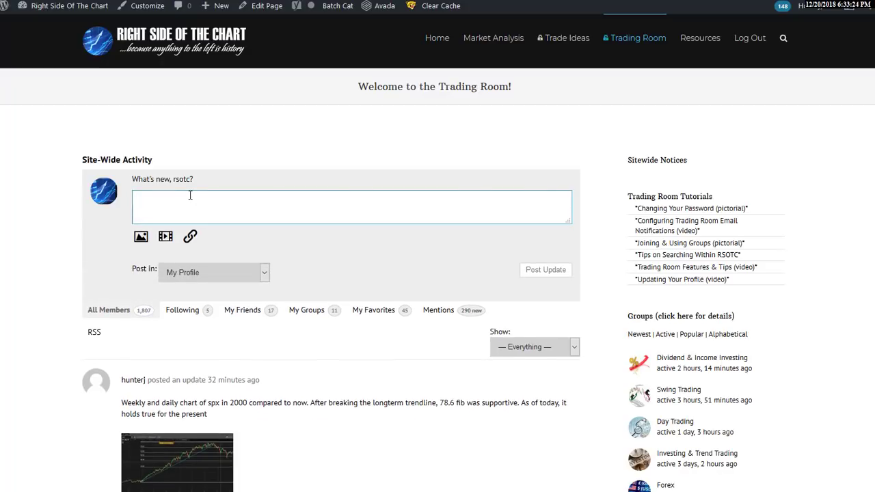
pyautogui.write('@')
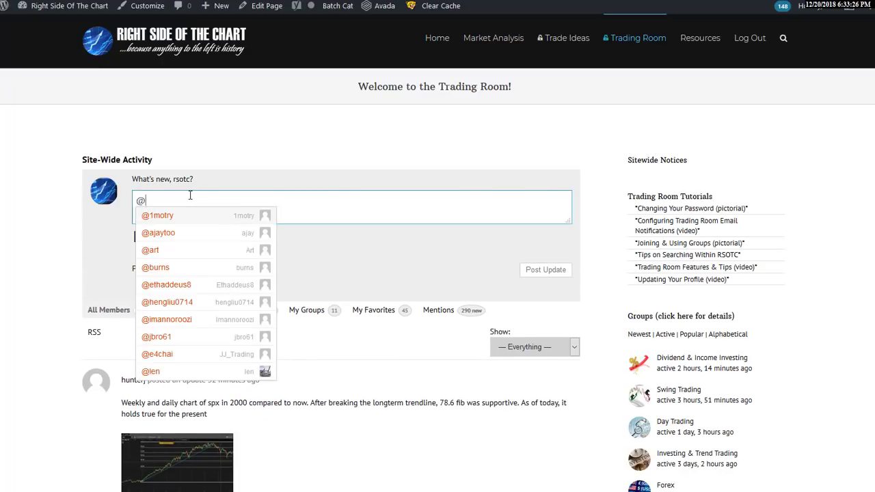
pyautogui.write('rsot')
pyautogui.write('tc')
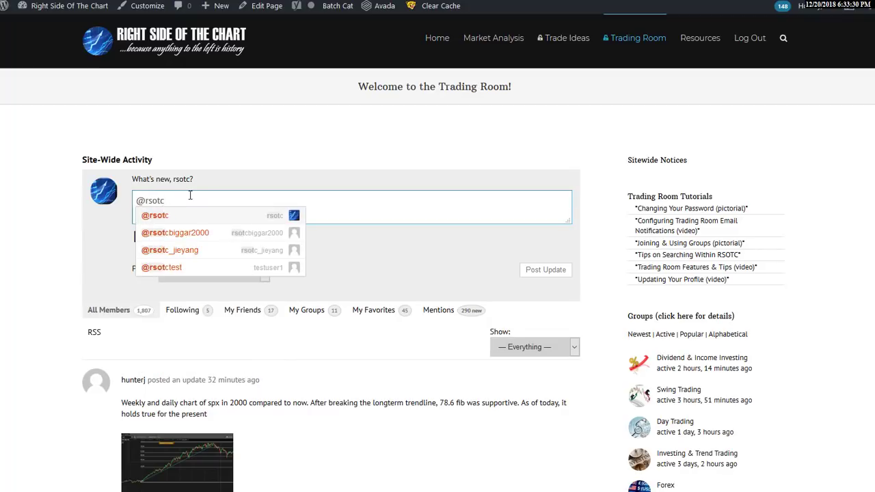
pyautogui.click(181, 215)
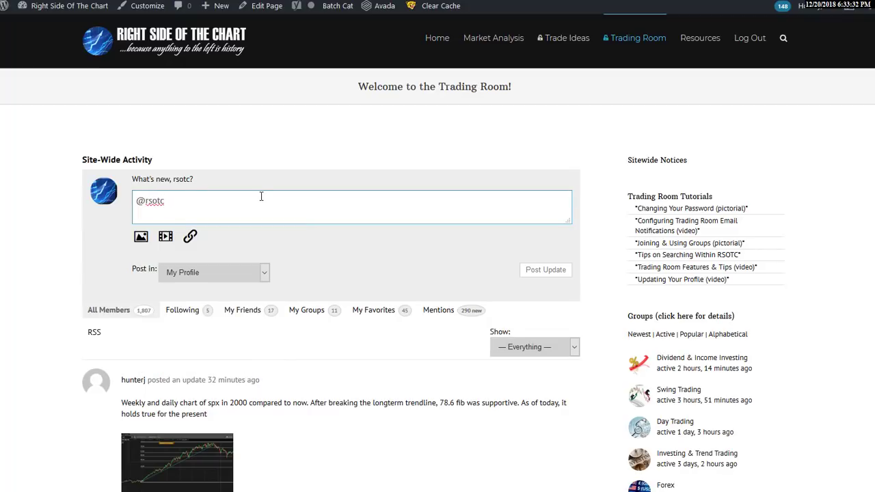